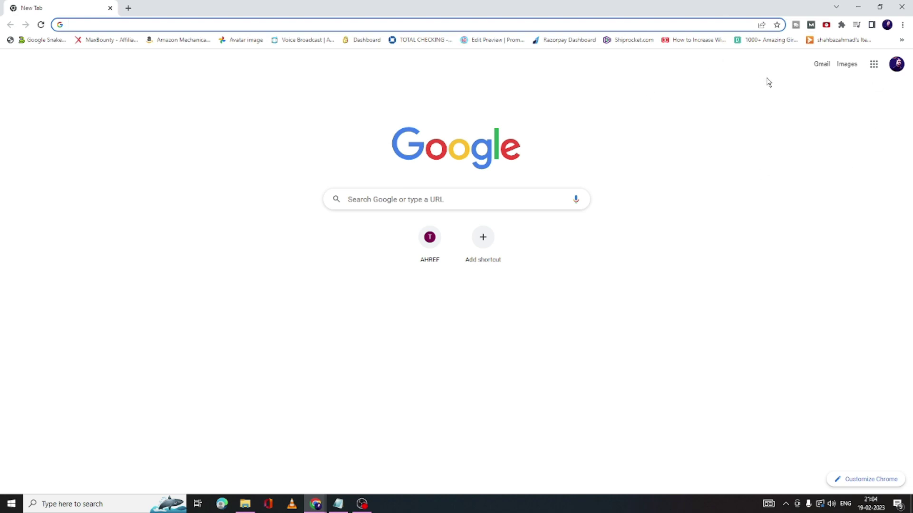
# Reach Chrome's Privacy and security settings from the main menu.
pyautogui.click(903, 27)
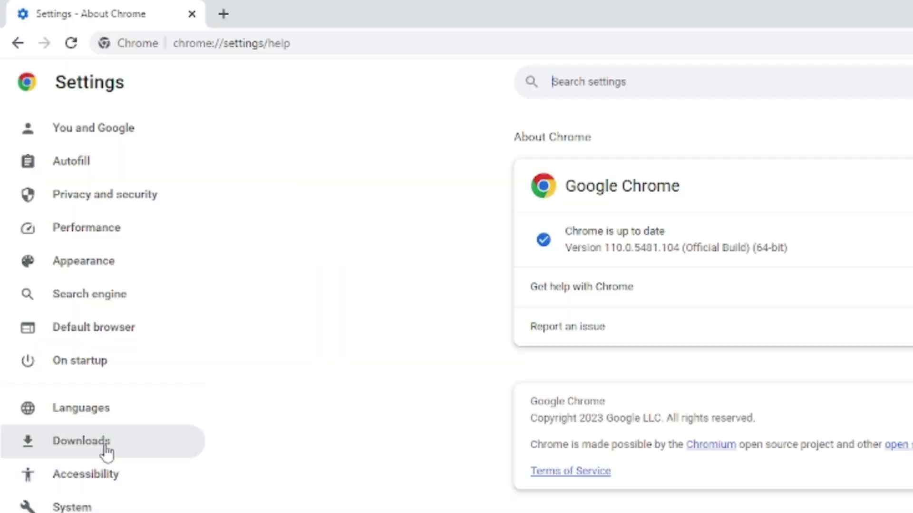
pyautogui.click(100, 207)
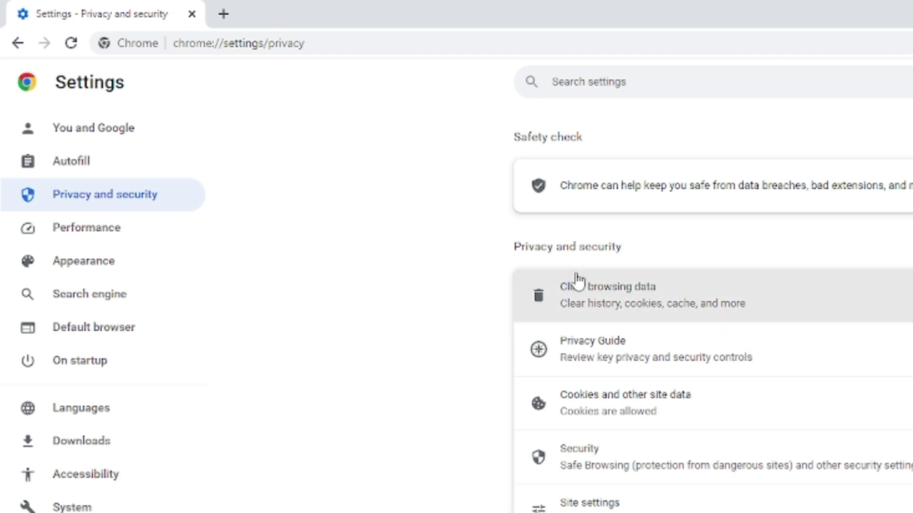
# Clear browsing data on the Advanced view with the time range kept at All time.
pyautogui.click(658, 311)
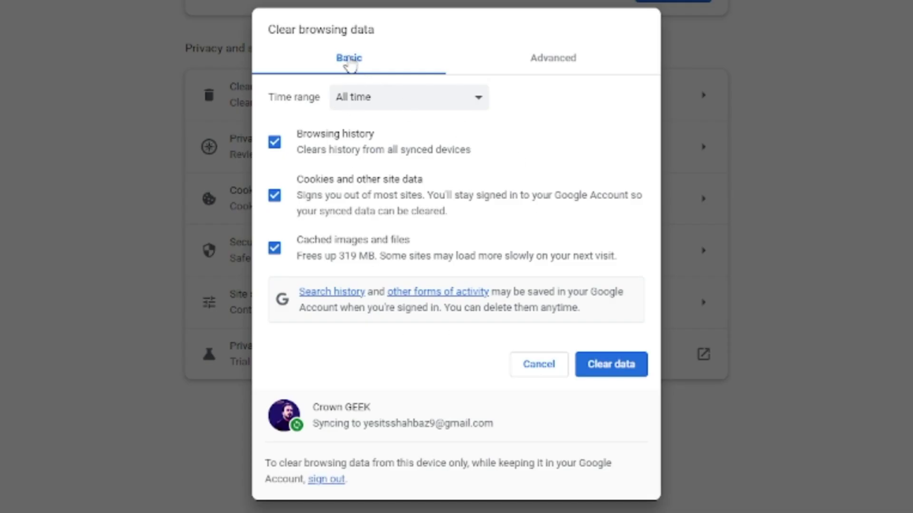
pyautogui.click(559, 63)
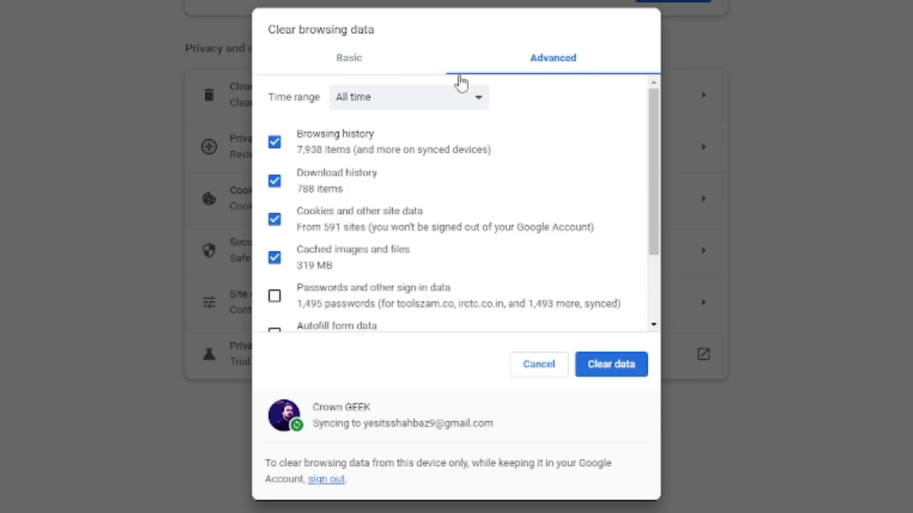
pyautogui.click(360, 100)
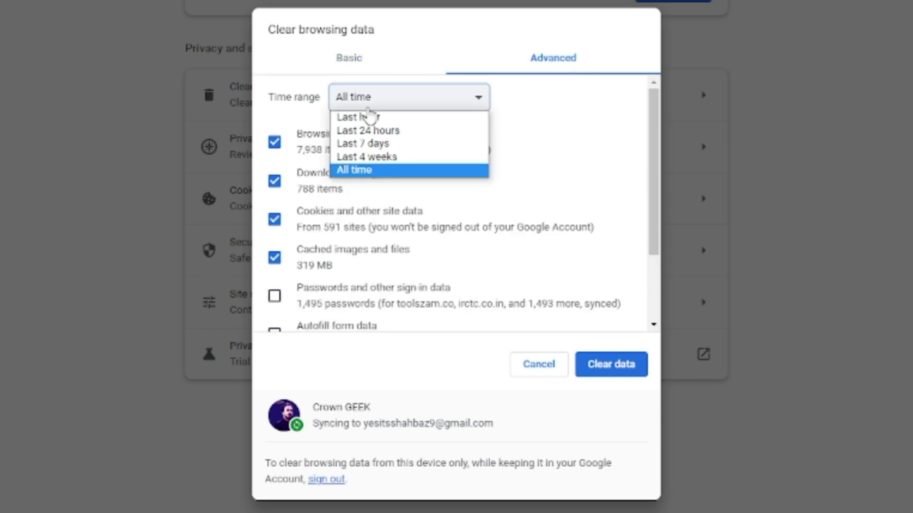
pyautogui.click(370, 108)
pyautogui.scroll(-3, 278, 222)
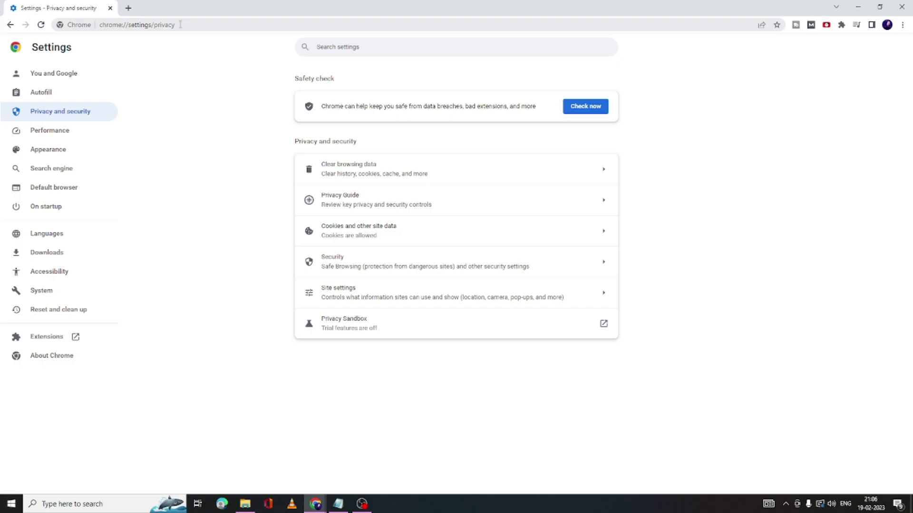
# Load chrome://flags and set Parallel downloading to Enabled.
pyautogui.click(183, 24)
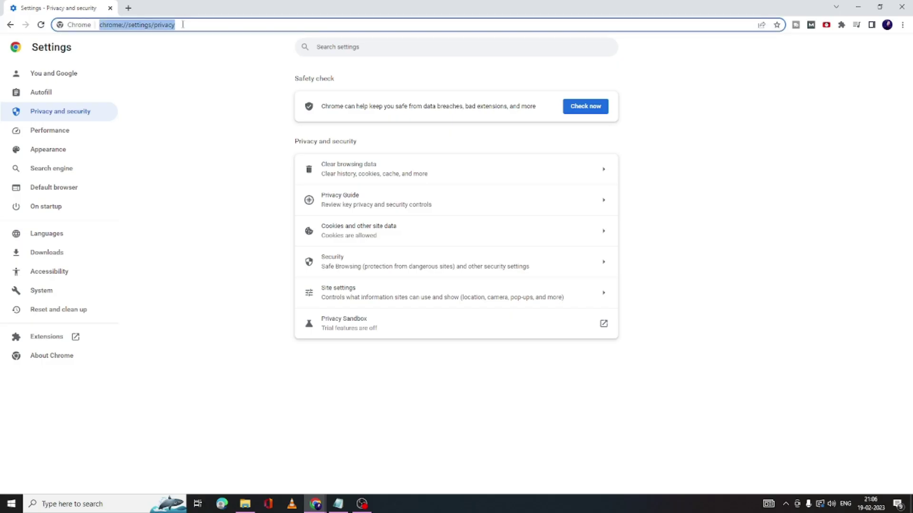
pyautogui.write('ch')
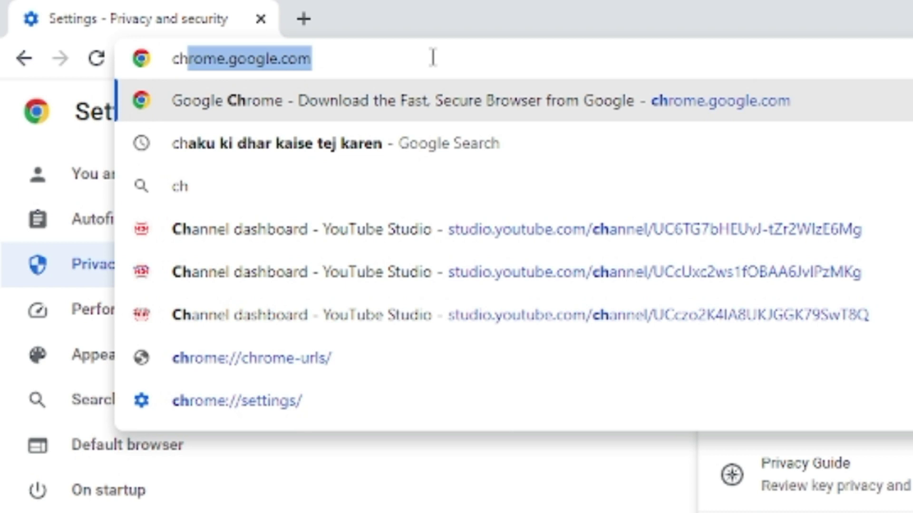
pyautogui.write('rome://')
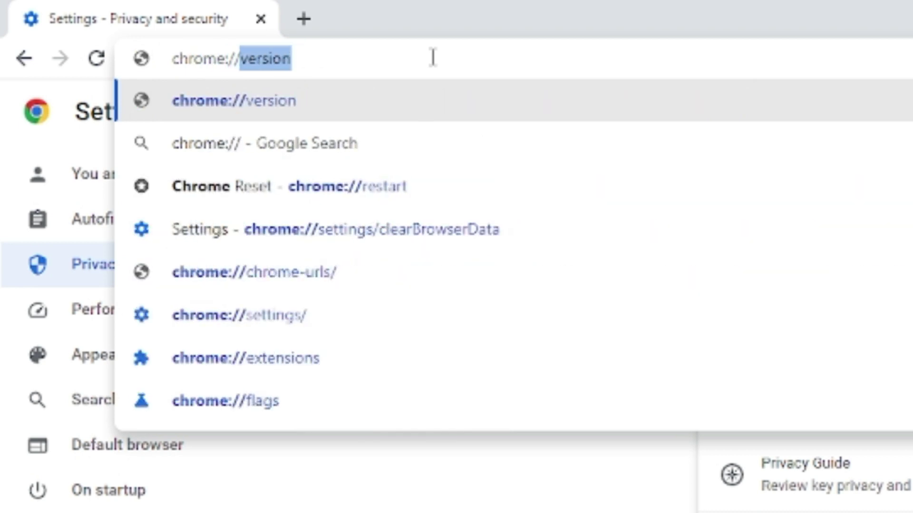
pyautogui.write('flags')
pyautogui.press('Return')
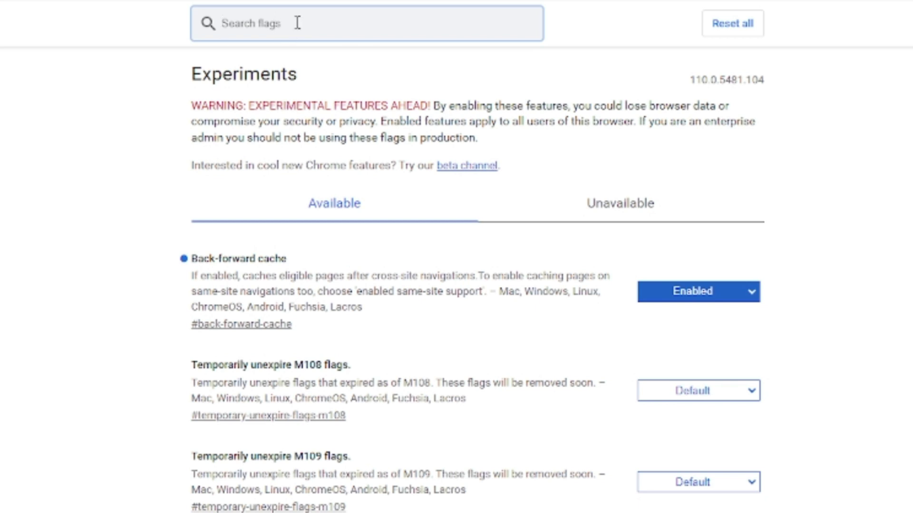
pyautogui.write('parallel')
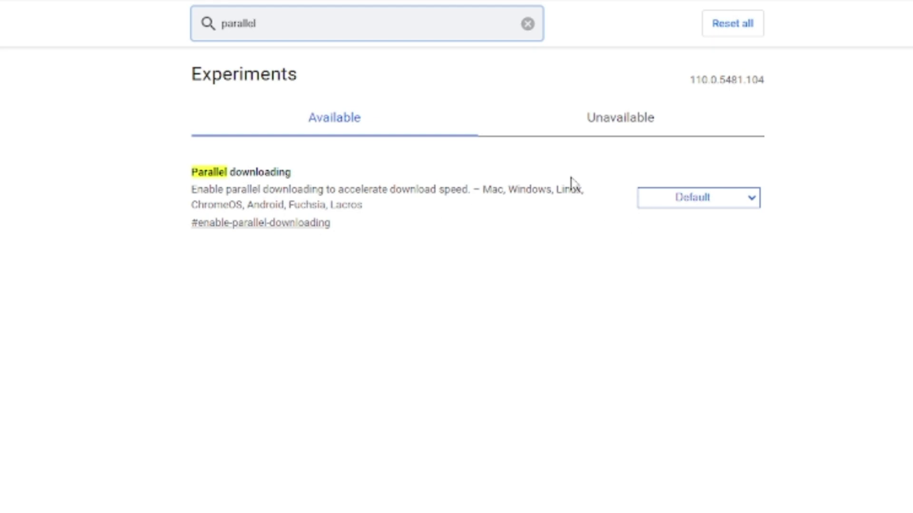
pyautogui.click(697, 205)
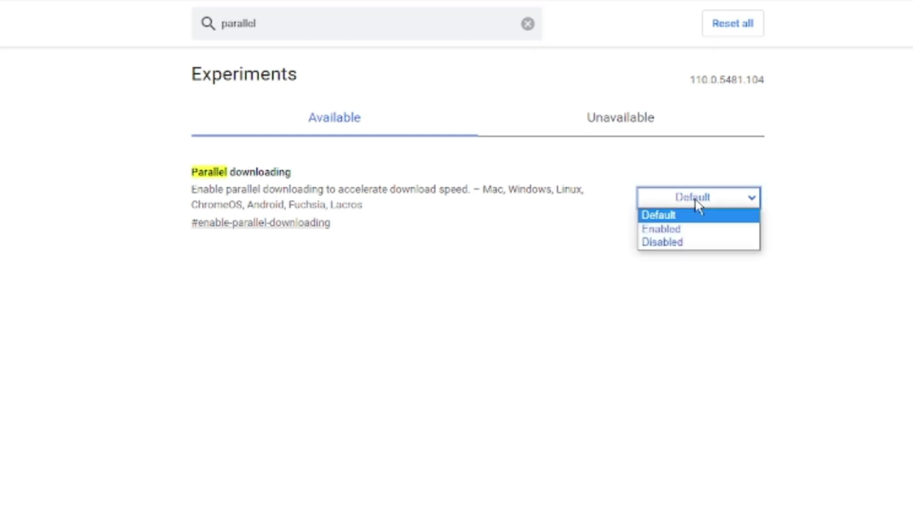
pyautogui.click(674, 229)
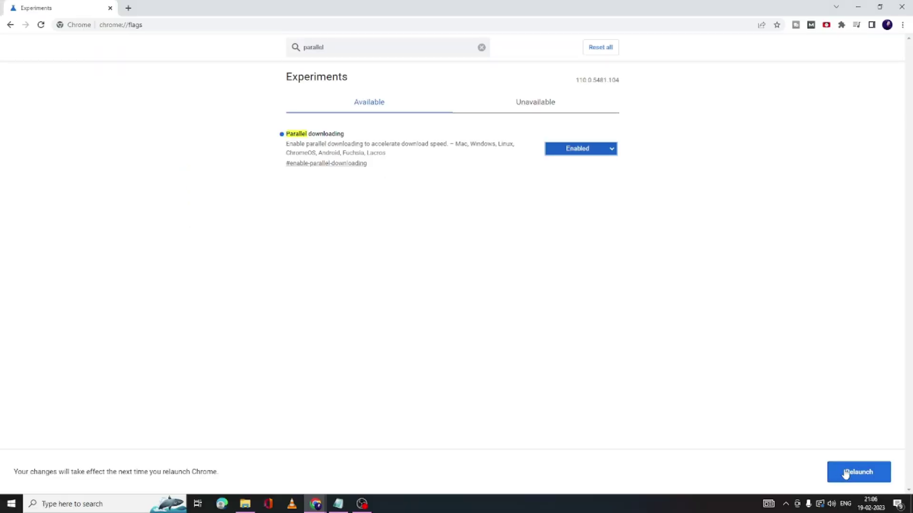
# Relaunch Chrome and go to the Security page under Privacy and security.
pyautogui.click(846, 473)
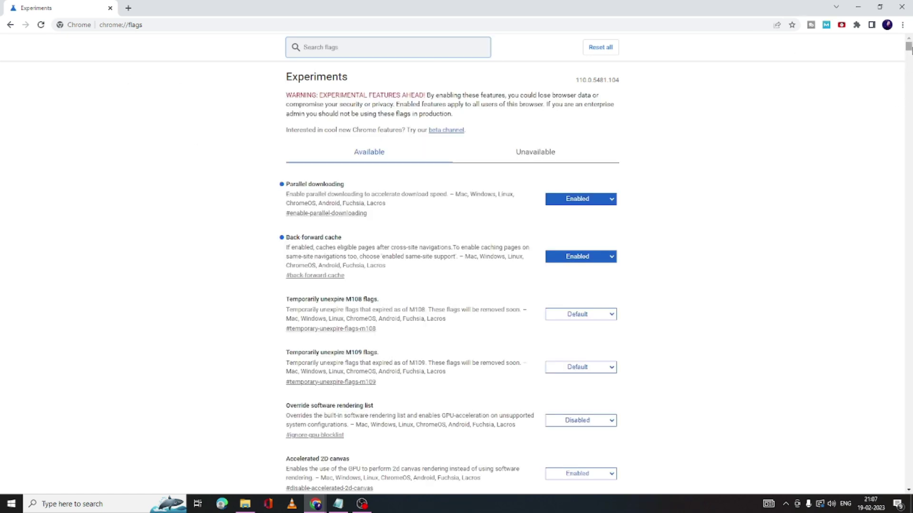
pyautogui.click(903, 24)
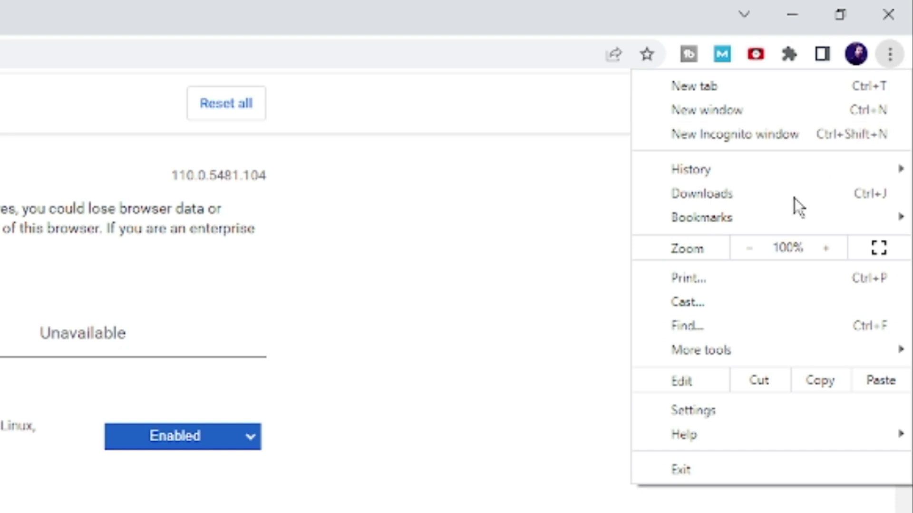
pyautogui.click(703, 410)
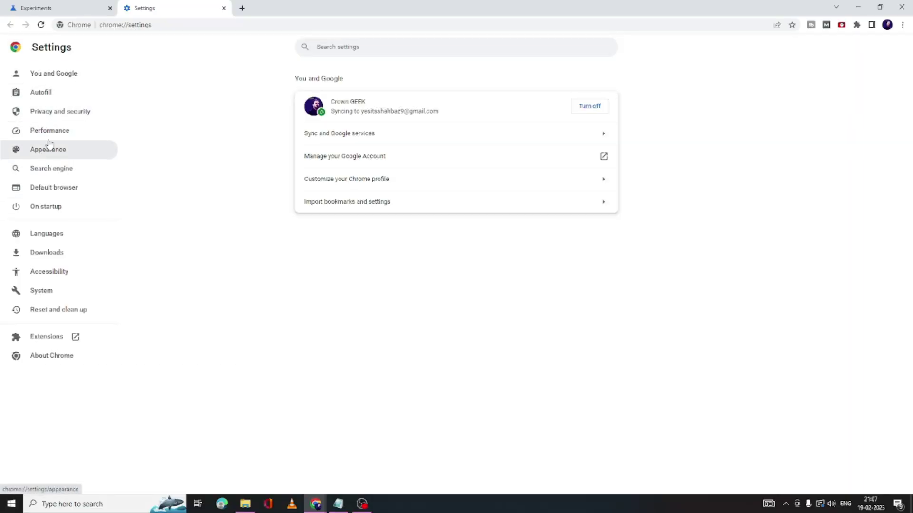
pyautogui.click(60, 114)
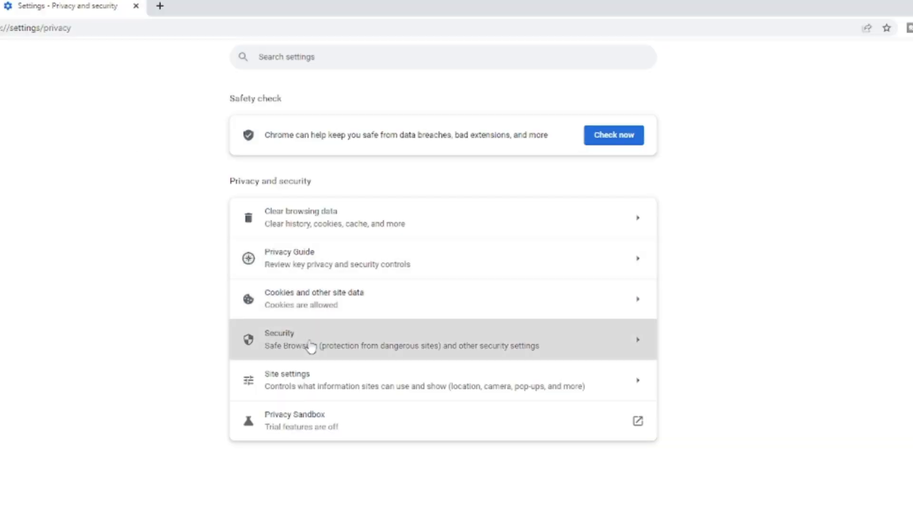
pyautogui.click(298, 350)
pyautogui.scroll(-3, 303, 349)
pyautogui.scroll(-3, 309, 346)
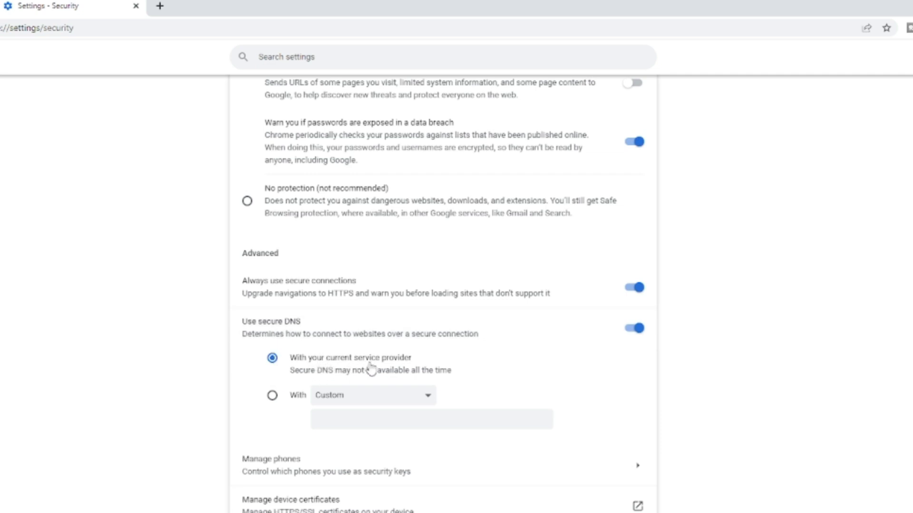
# Set secure DNS to use Cloudflare (1.1.1.1) as the provider.
pyautogui.click(273, 396)
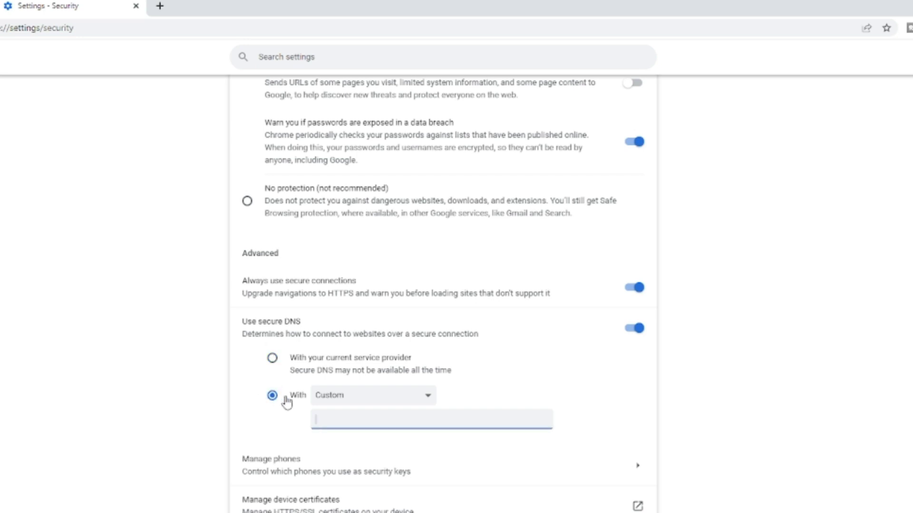
pyautogui.click(353, 399)
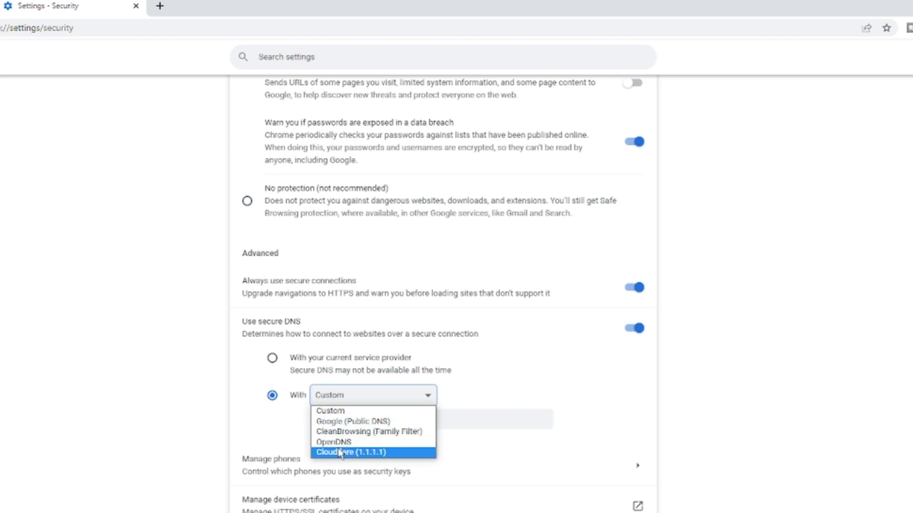
pyautogui.click(337, 452)
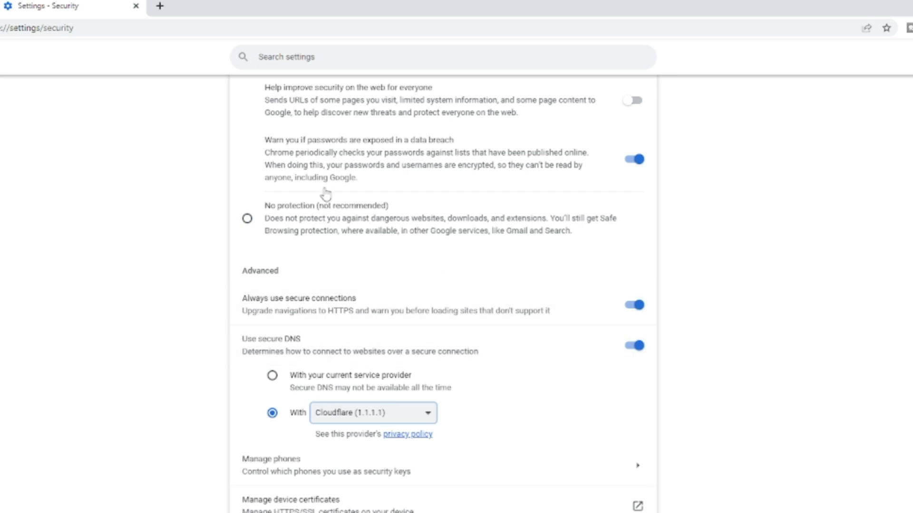
pyautogui.click(203, 24)
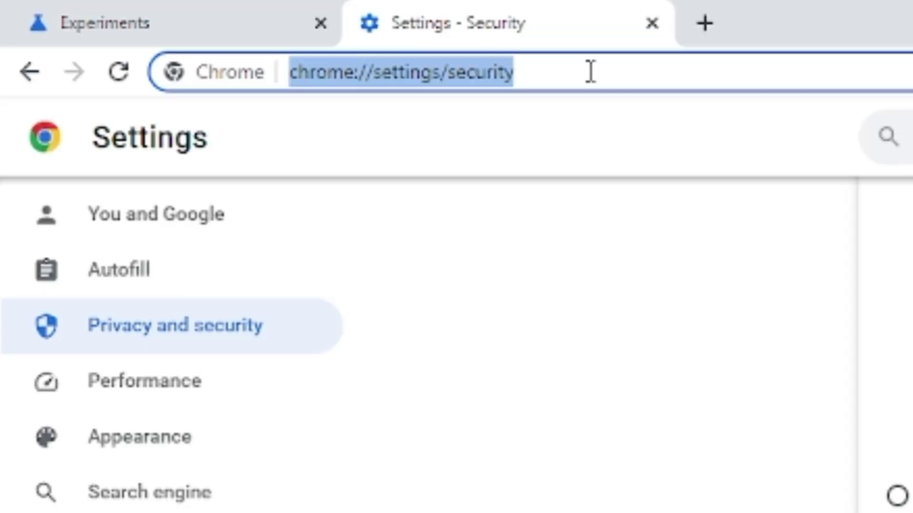
pyautogui.write('chrome')
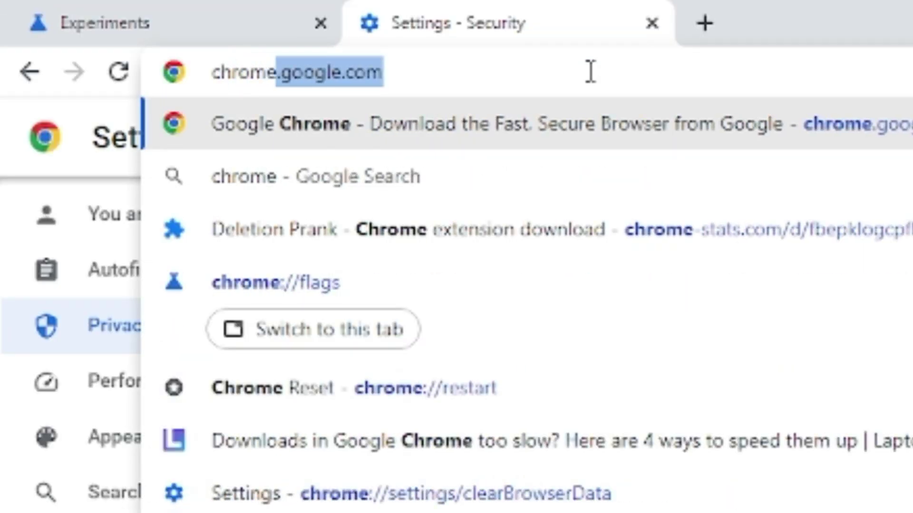
pyautogui.write('://')
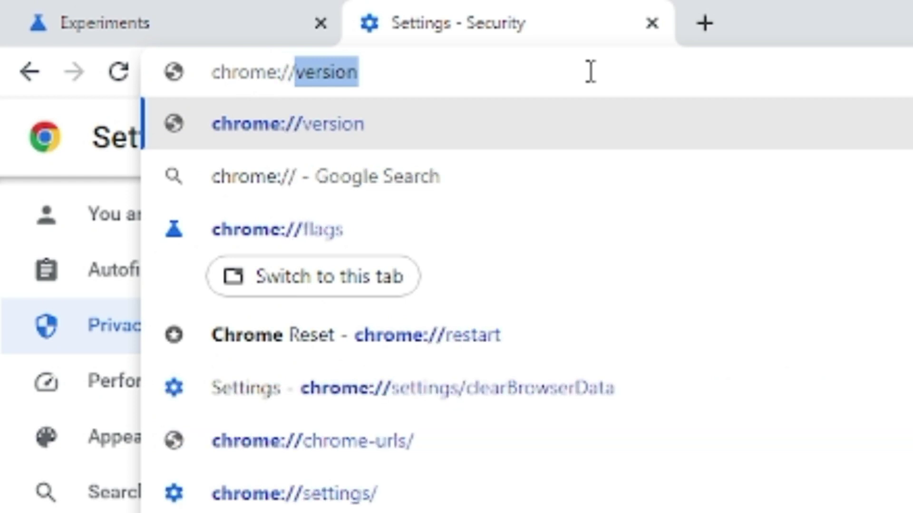
pyautogui.write('net-')
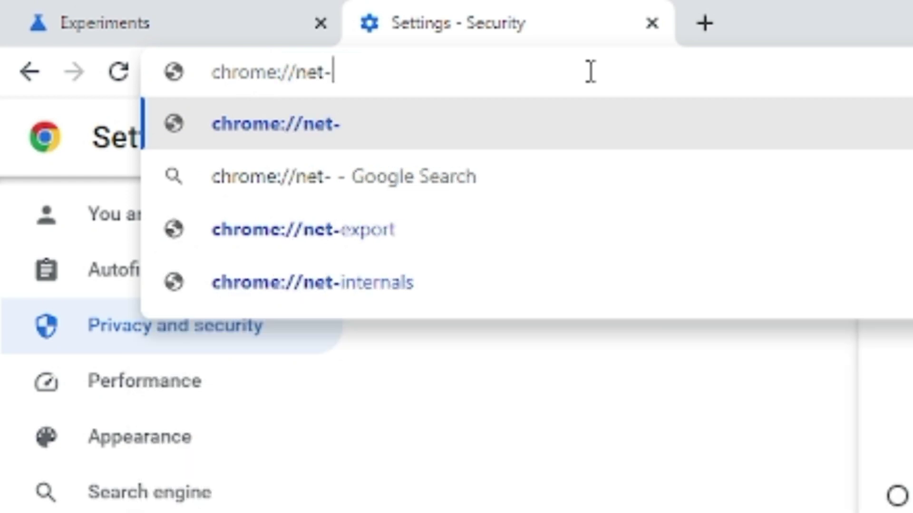
pyautogui.write('internals')
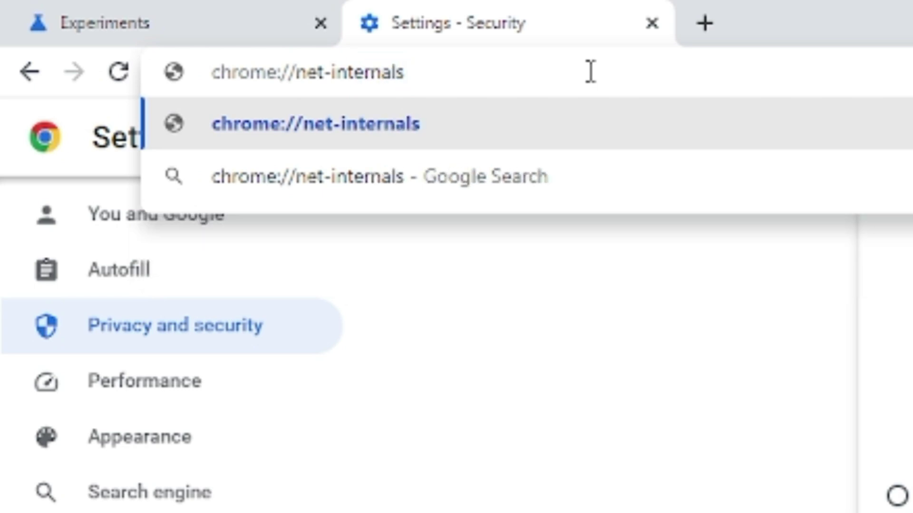
pyautogui.write('/#d')
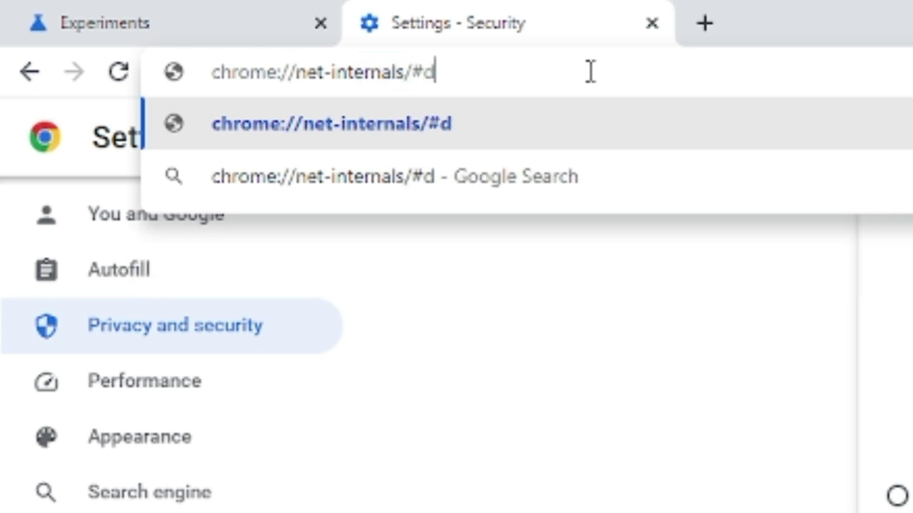
pyautogui.write('ns')
# Load chrome://net-internals/#dns and clear Chrome's host resolver cache.
pyautogui.press('Return')
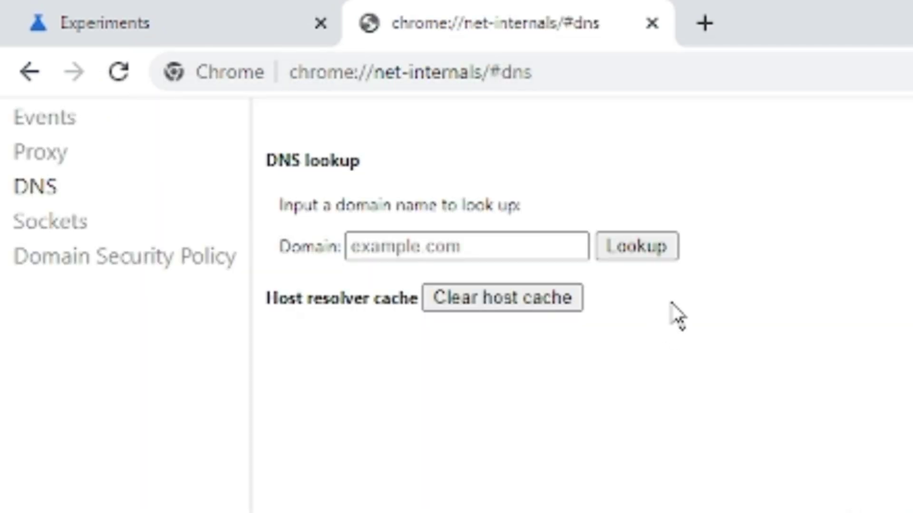
pyautogui.click(497, 308)
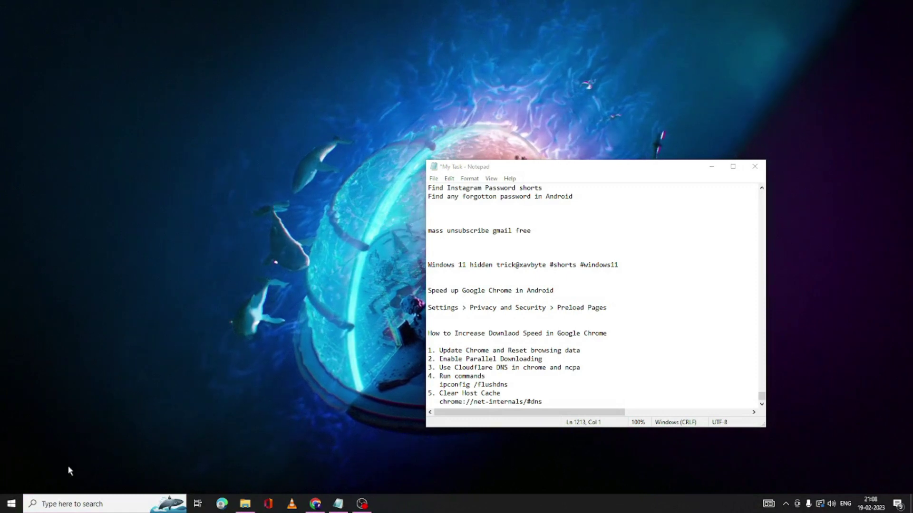
# Launch ncpa.cpl and reach the Ethernet connection's IPv4 settings.
pyautogui.click(88, 503)
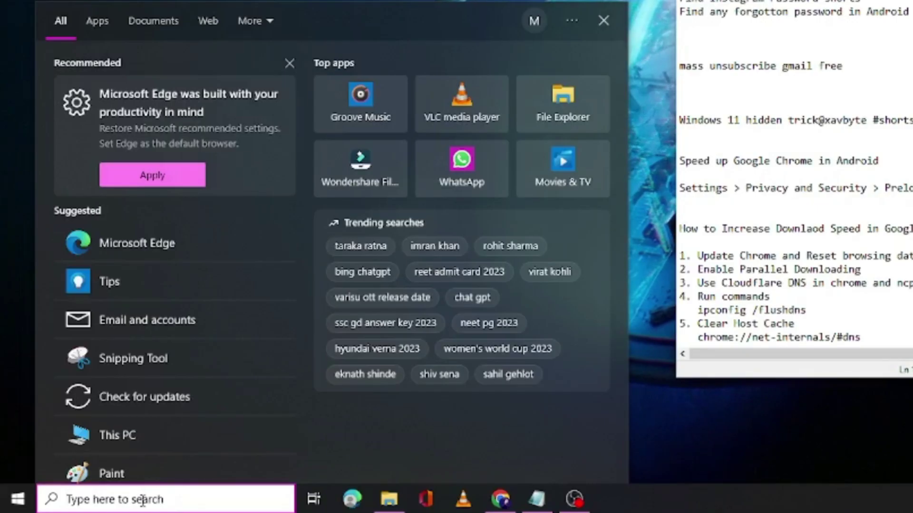
pyautogui.write('nopa.cpl')
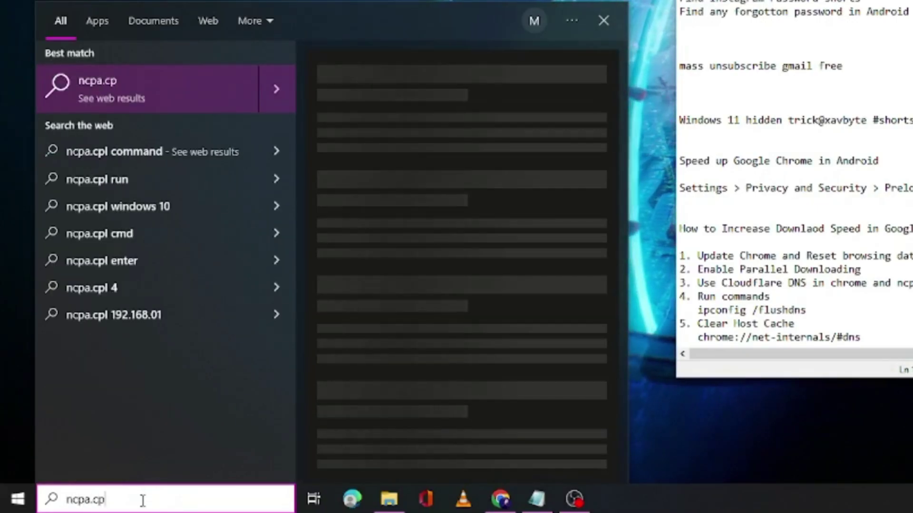
pyautogui.press('Return')
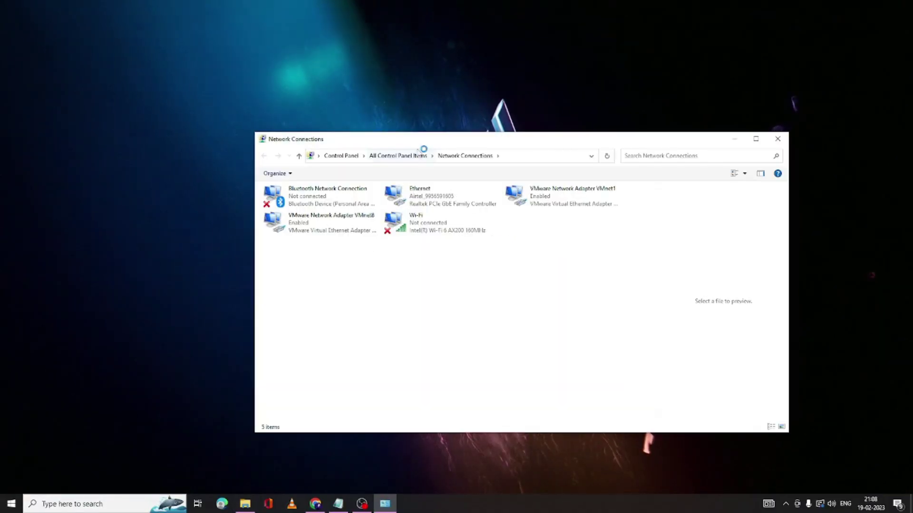
pyautogui.moveTo(419, 145); pyautogui.dragTo(347, 125)
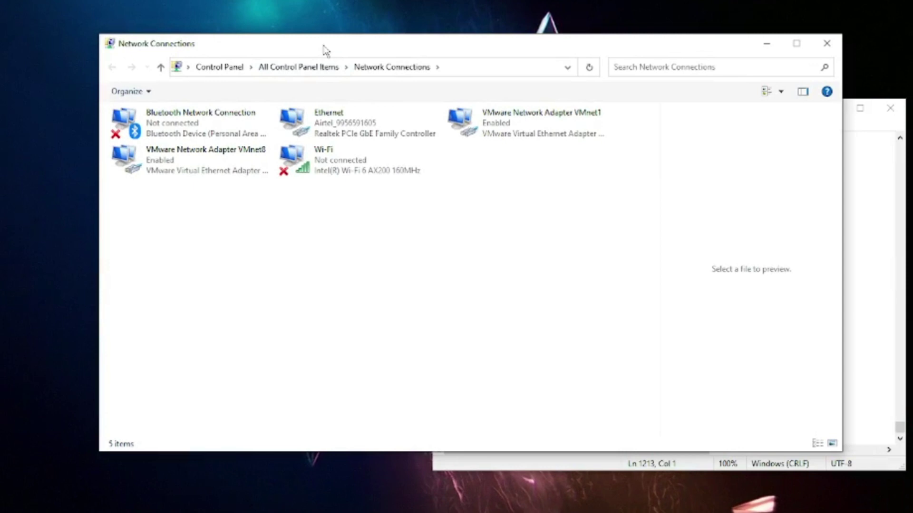
pyautogui.rightClick(344, 126)
pyautogui.click(403, 246)
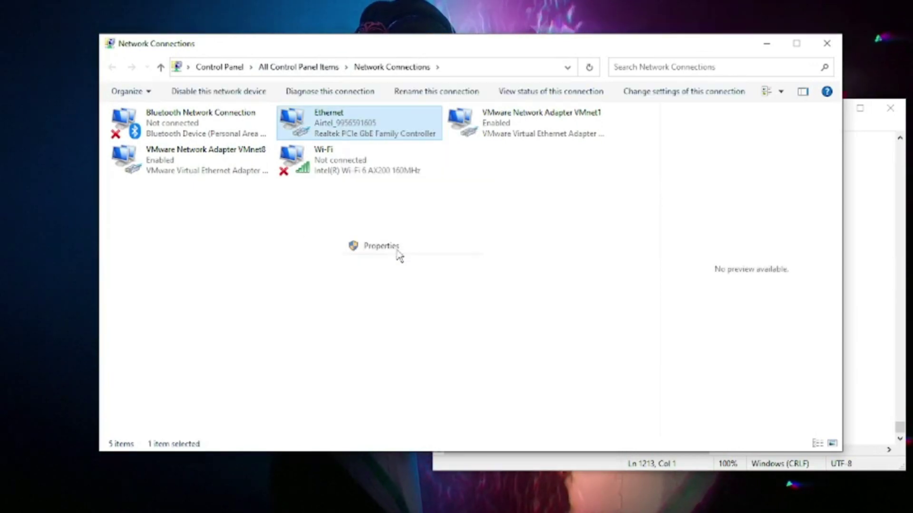
pyautogui.moveTo(262, 105); pyautogui.dragTo(359, 50)
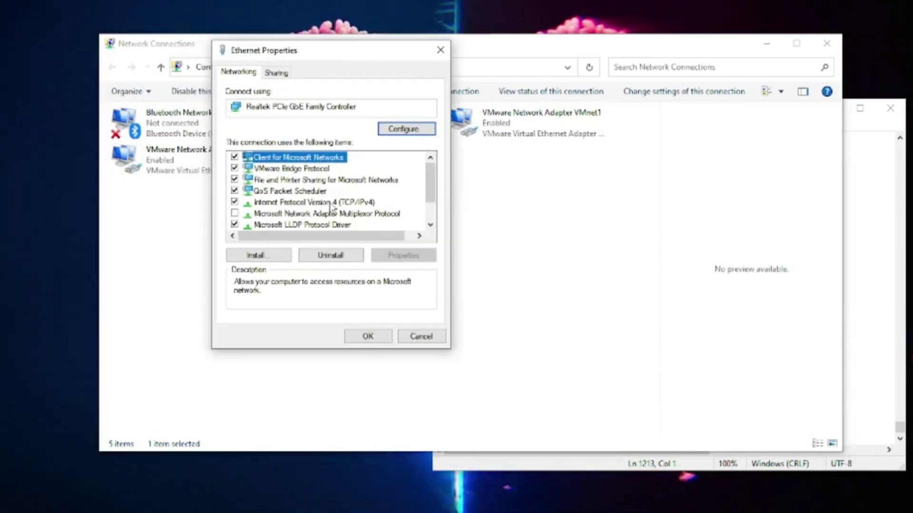
pyautogui.doubleClick(304, 202)
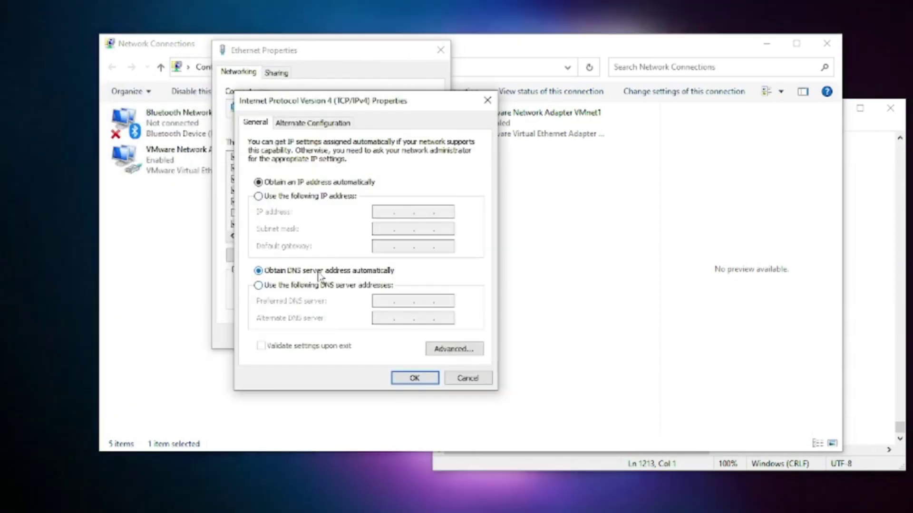
# Set manual DNS servers 8.8.8.8 and 8.8.4.4 and confirm the Ethernet properties.
pyautogui.click(258, 285)
pyautogui.click(379, 300)
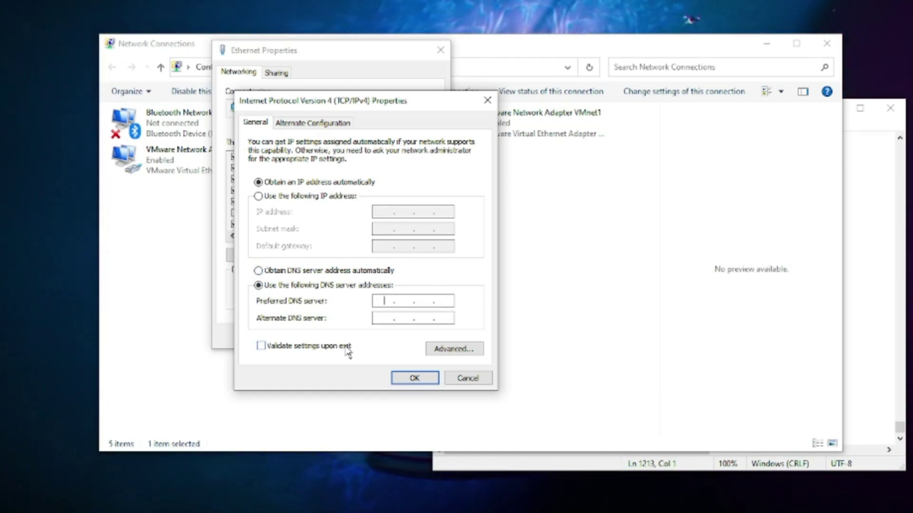
pyautogui.write('8.8.8')
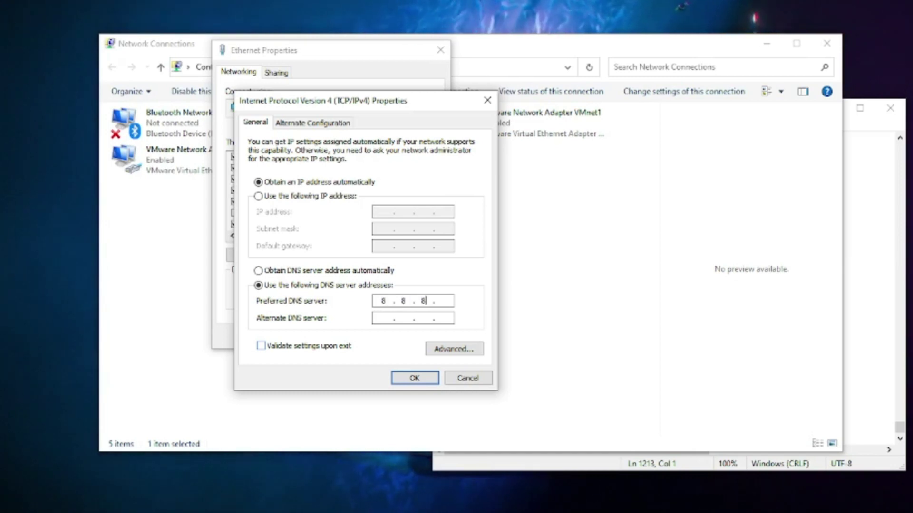
pyautogui.write('.8')
pyautogui.click(384, 318)
pyautogui.write('8')
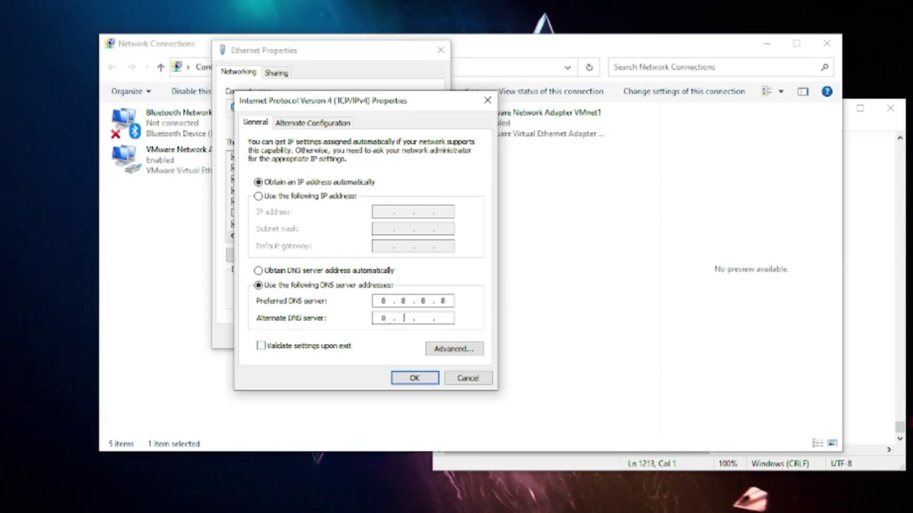
pyautogui.write('.8.4.4')
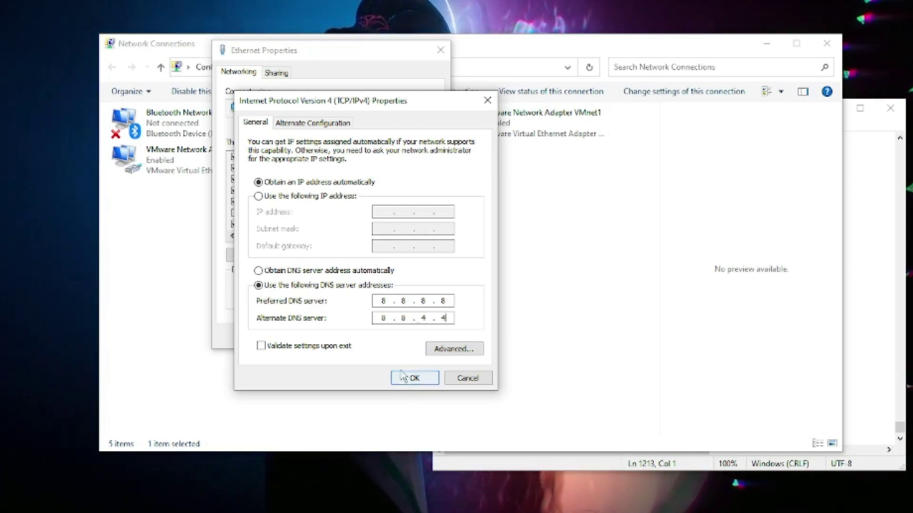
pyautogui.click(414, 379)
pyautogui.click(378, 341)
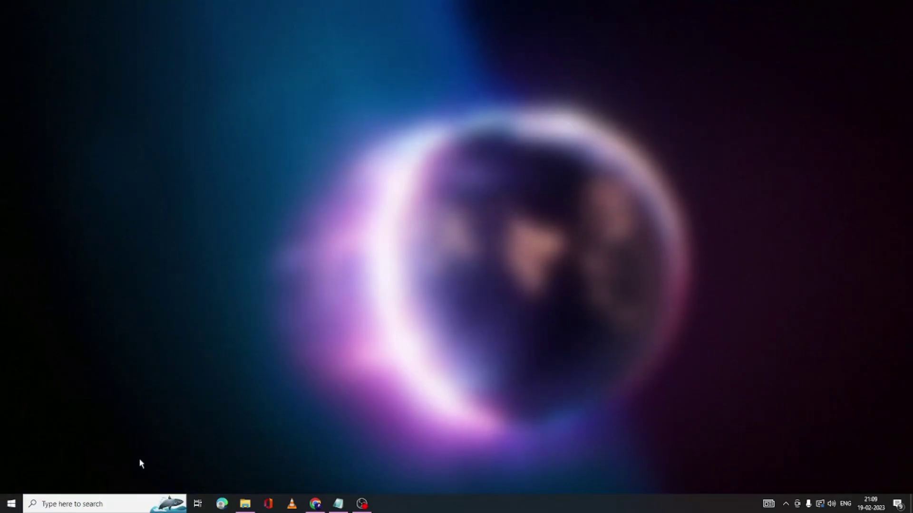
# Run ipconfig /flushdns in an administrator Command Prompt.
pyautogui.click(113, 505)
pyautogui.write('cmd')
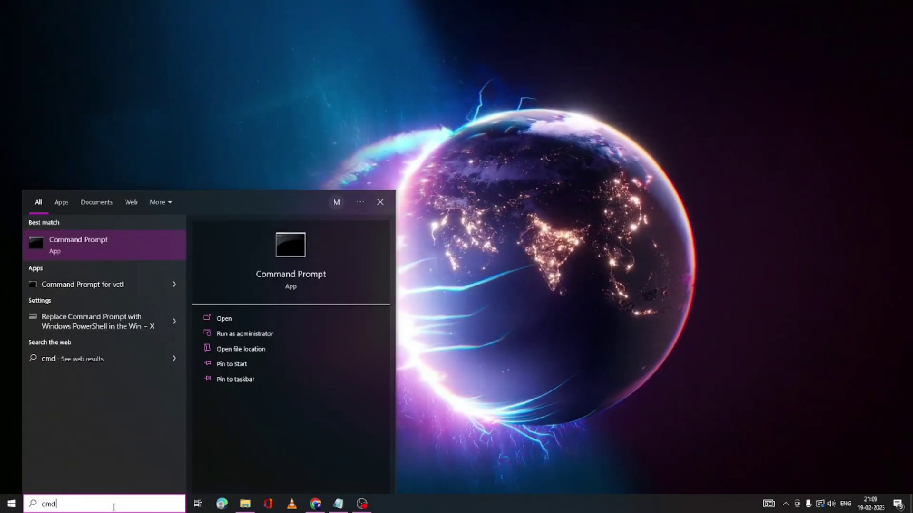
pyautogui.rightClick(84, 239)
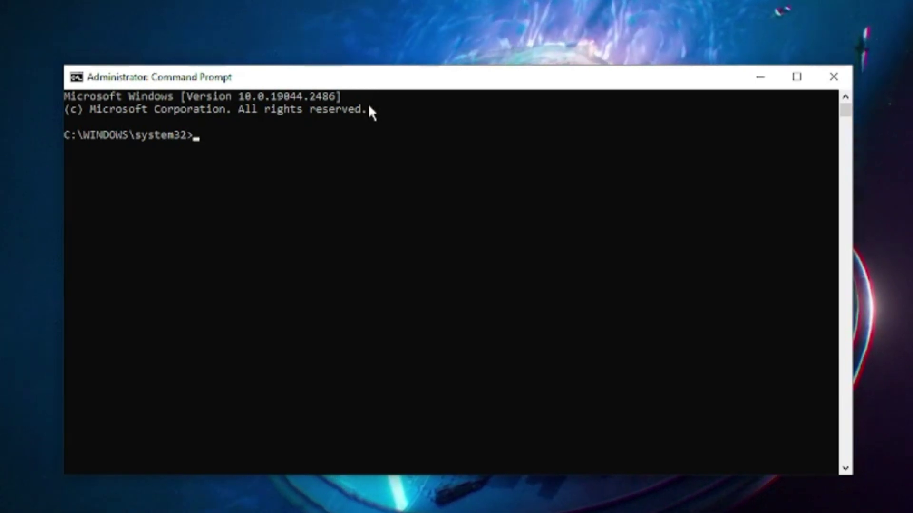
pyautogui.write('ipconfig')
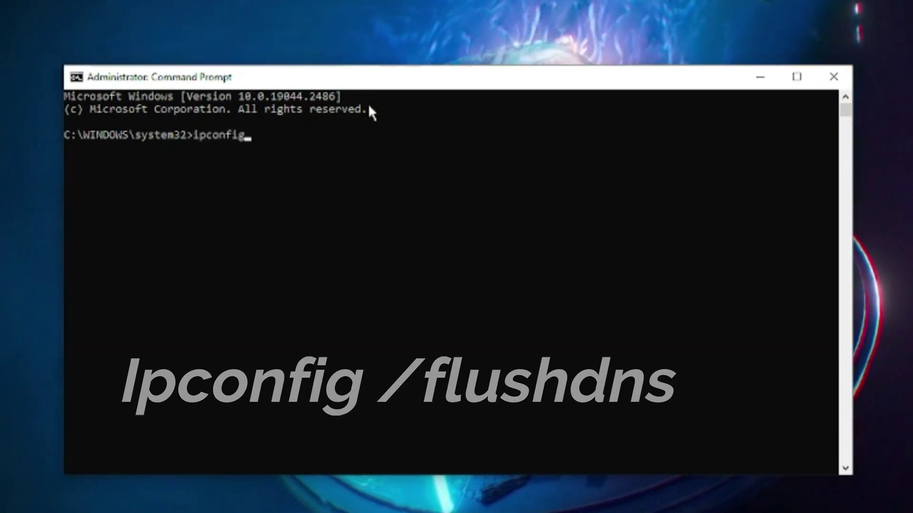
pyautogui.write(' /fl')
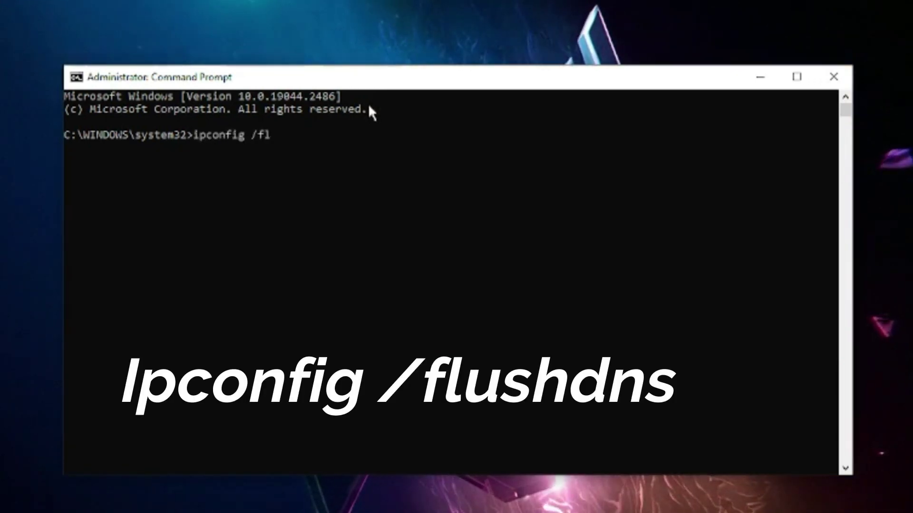
pyautogui.write('ushdns')
pyautogui.press('Return')
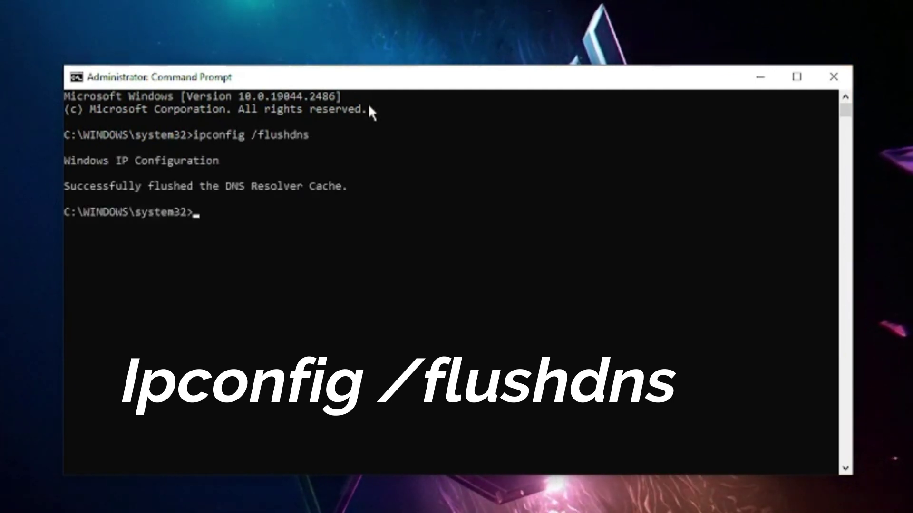